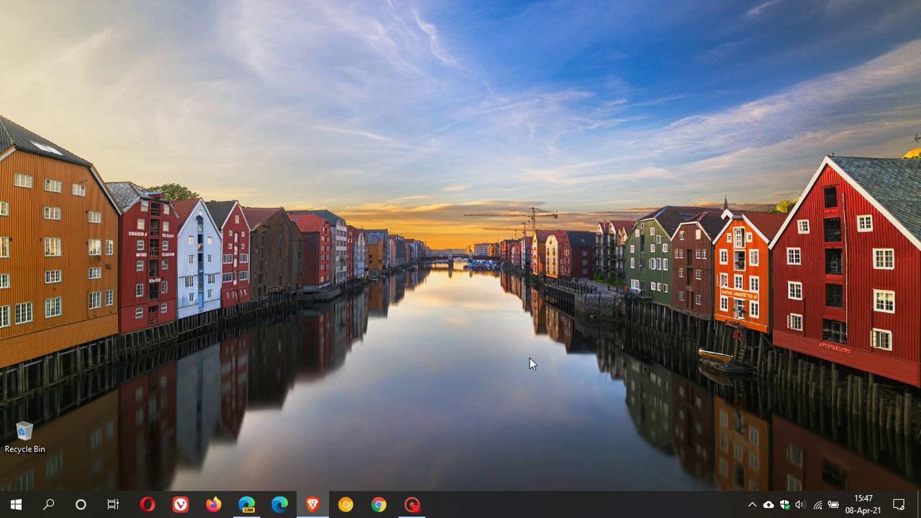
- Launch Edge Canary from the taskbar so a window opens on the New tab page
left_click(246, 505)
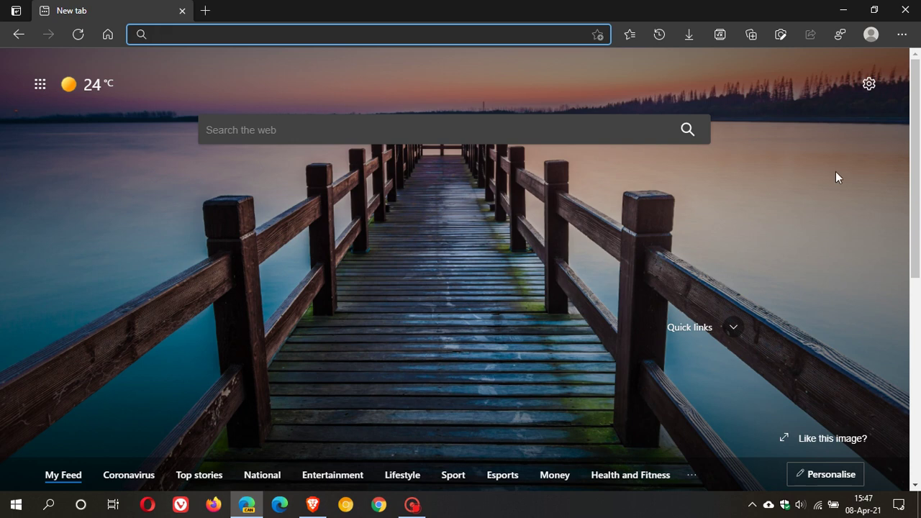
- Launch the Web widget from More tools, then minimize the browser window
left_click(902, 35)
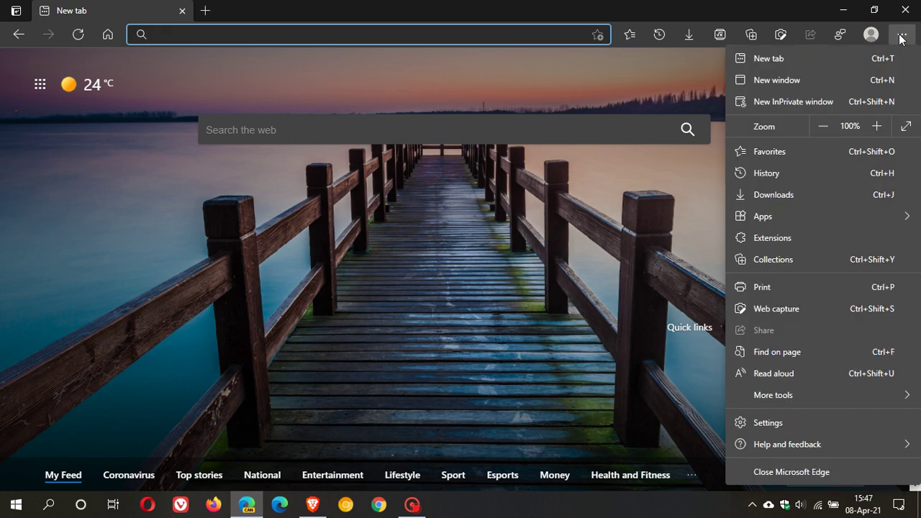
mouse_move(794, 395)
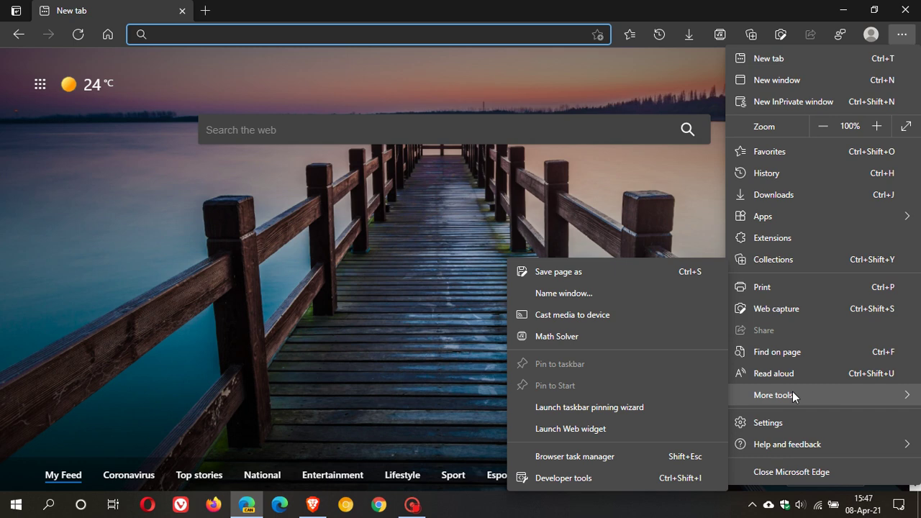
left_click(599, 429)
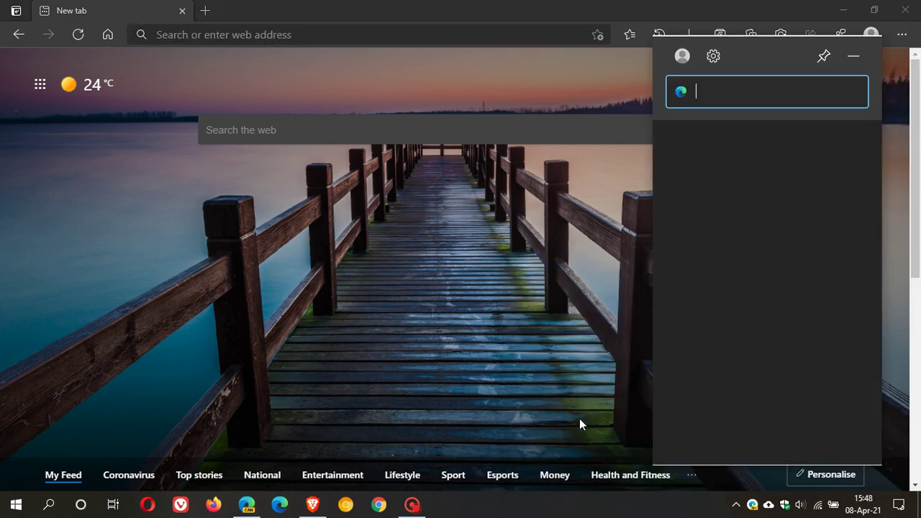
left_click(844, 12)
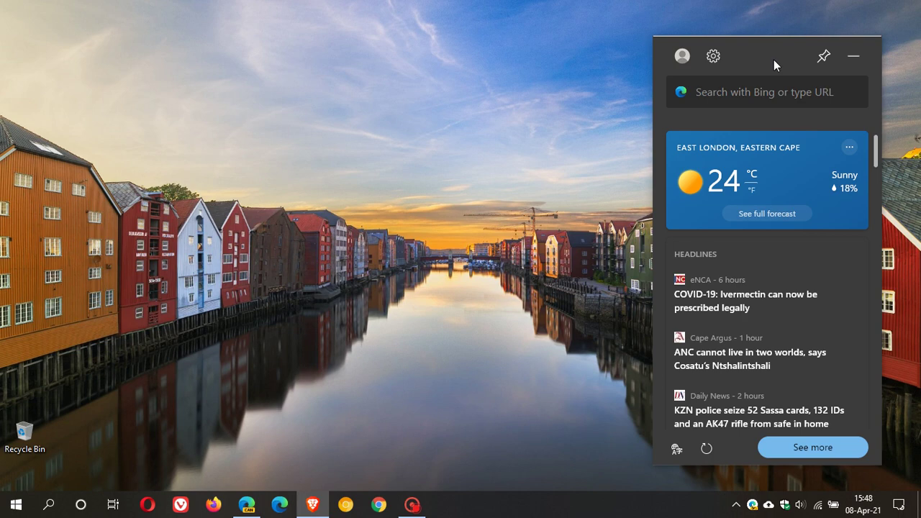
mouse_move(775, 60)
left_mouse_down()
mouse_move(272, 111)
mouse_move(256, 59)
mouse_move(774, 39)
mouse_move(149, 69)
mouse_move(586, 44)
mouse_move(644, 59)
mouse_move(769, 54)
mouse_move(780, 65)
left_mouse_up()
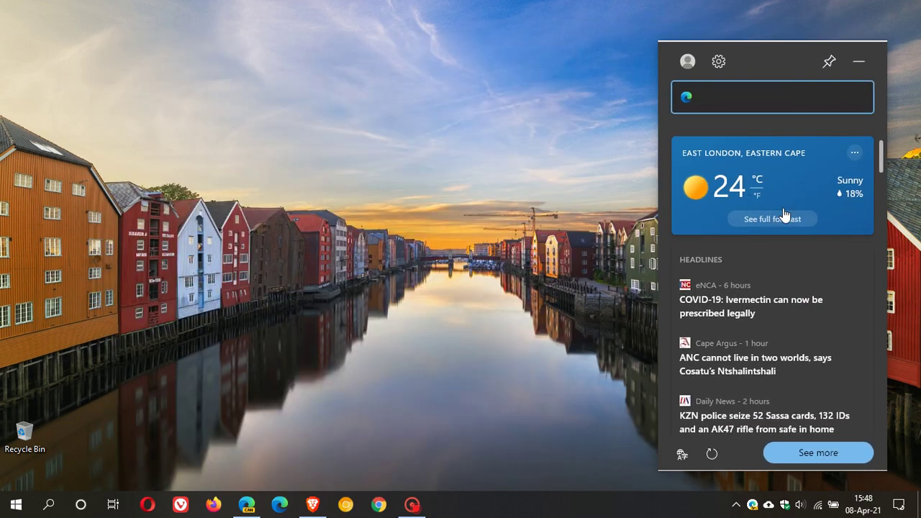
scroll(781, 293, "down", 5)
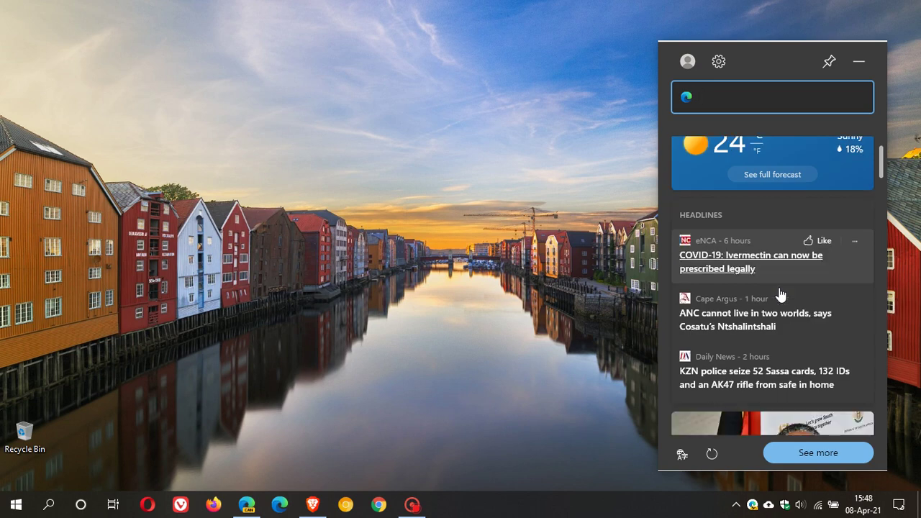
scroll(780, 293, "down", 8)
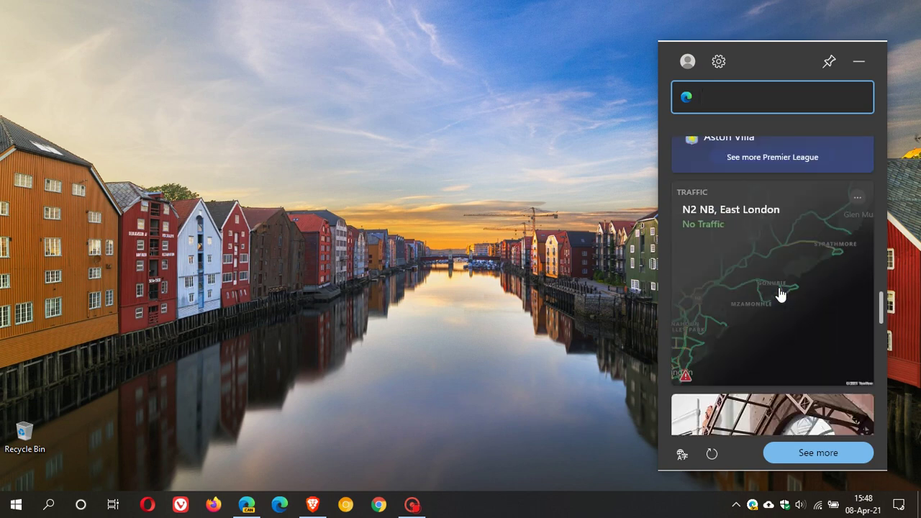
scroll(781, 294, "up", 4)
scroll(780, 294, "up", 5)
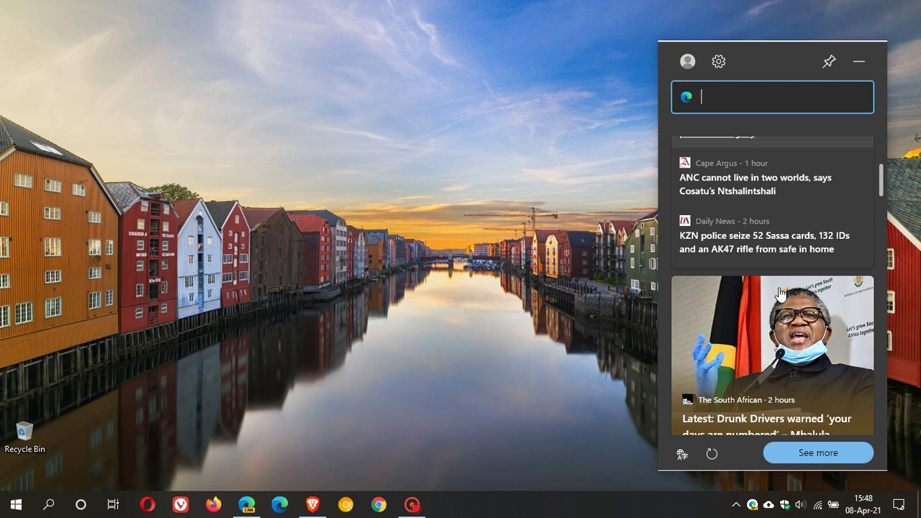
scroll(781, 293, "up", 3)
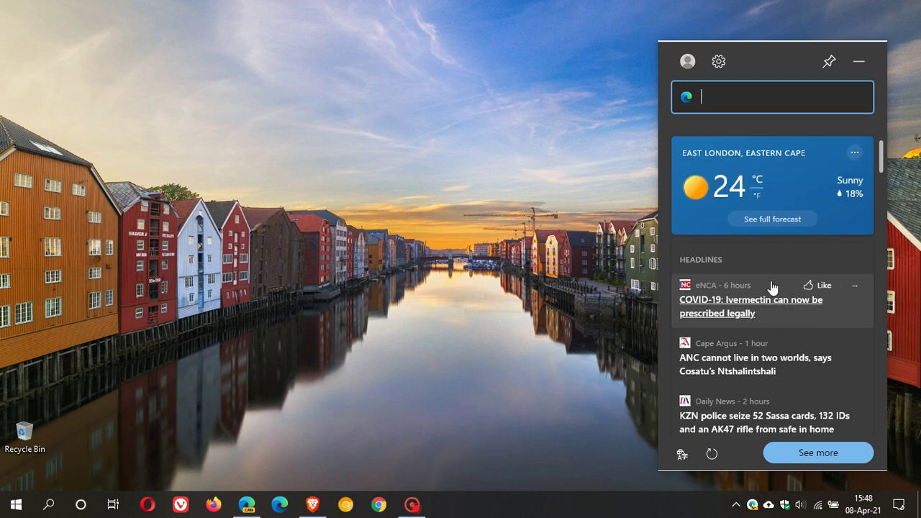
- Pin the widget to the right edge, open a new Edge window, and enable autohide
left_click(829, 62)
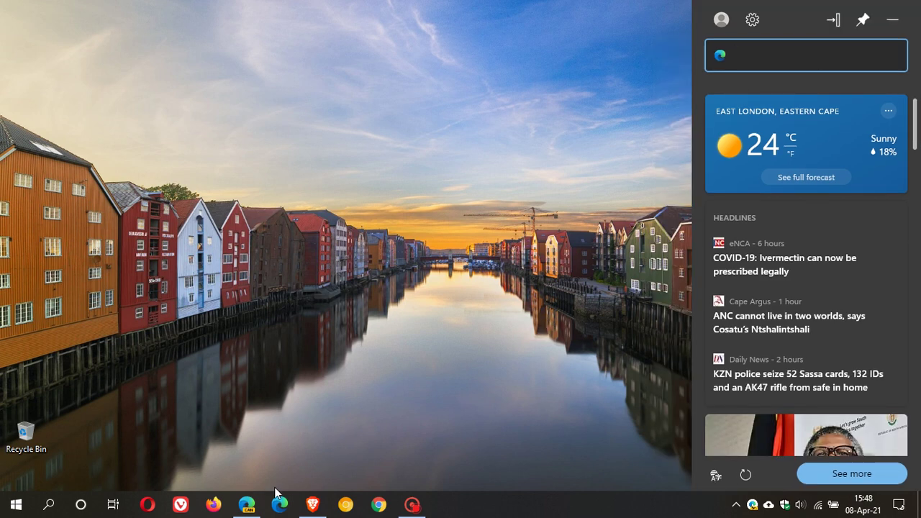
left_click(247, 508)
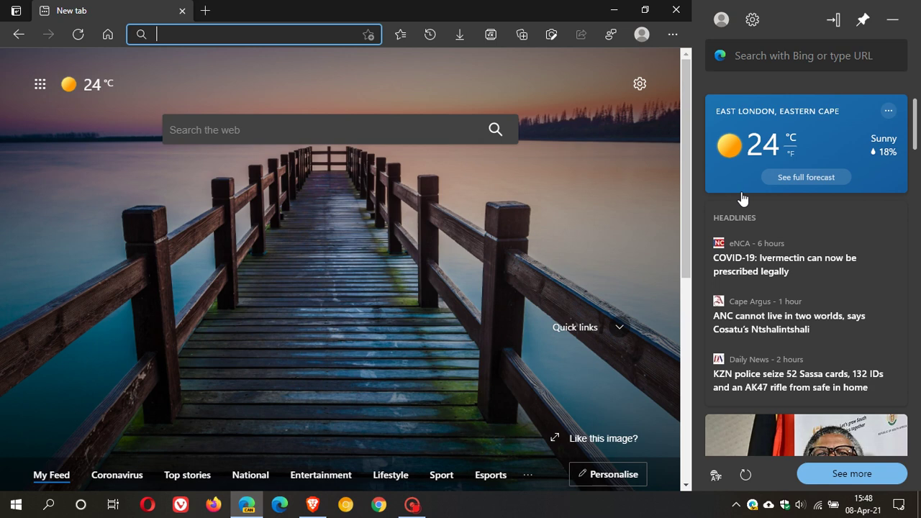
left_click(834, 20)
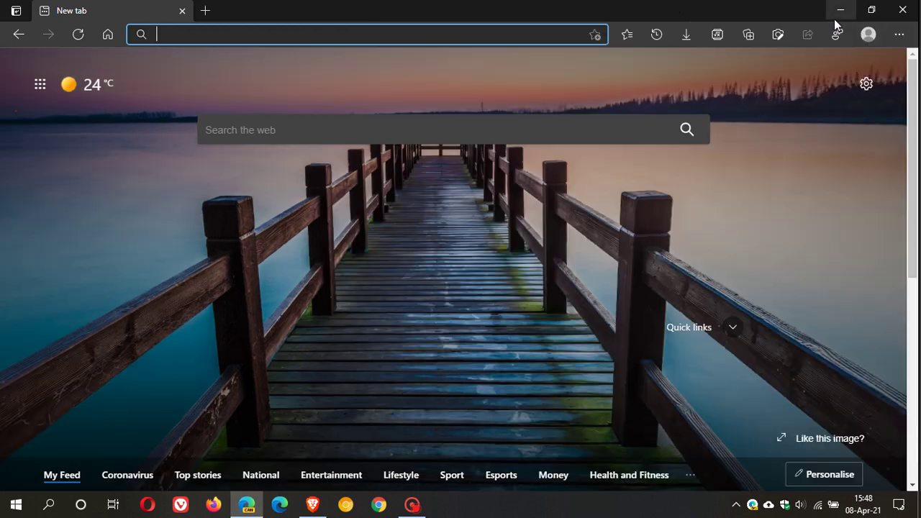
- Reopen the Web widget from the tray, unpin it, shift it slightly, and minimize Edge
right_click(751, 509)
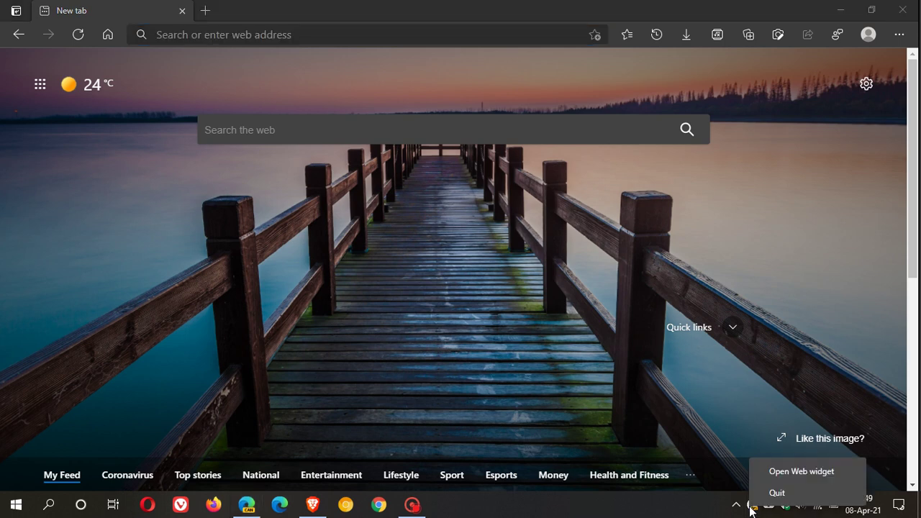
left_click(779, 472)
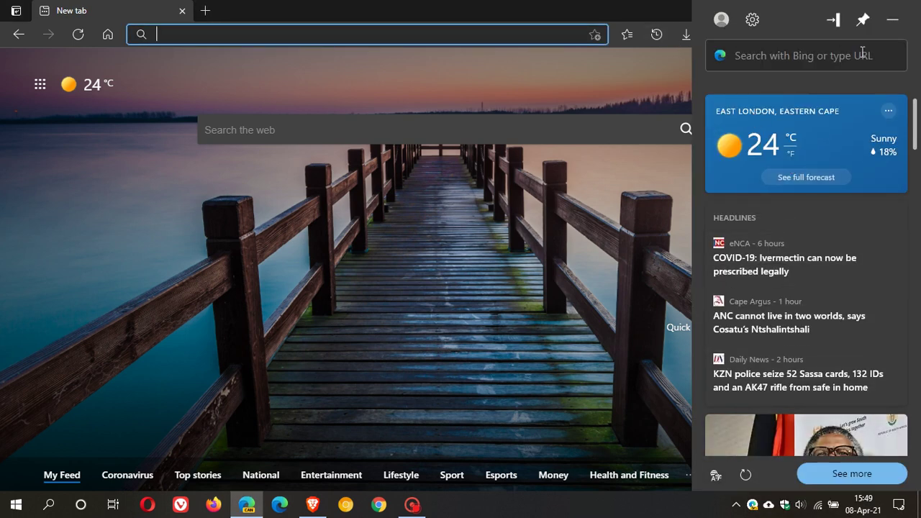
left_click(864, 20)
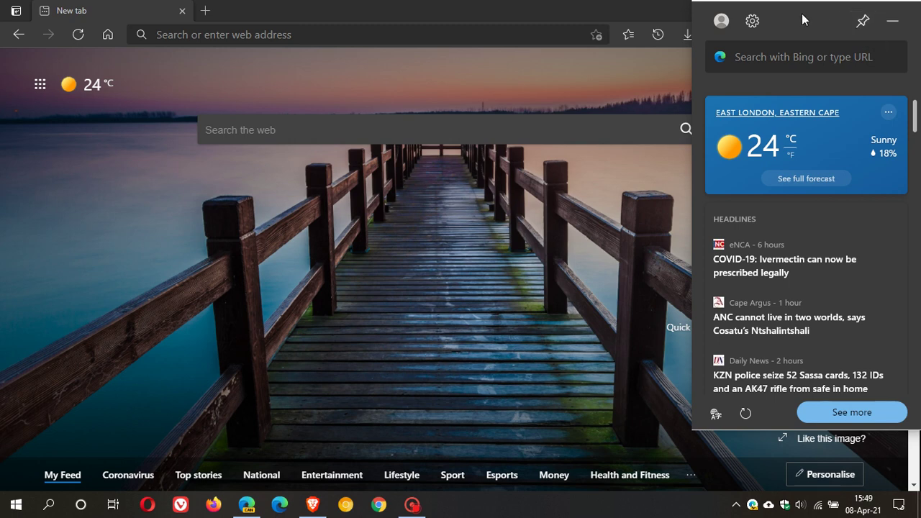
left_click_drag(801, 14, 767, 51)
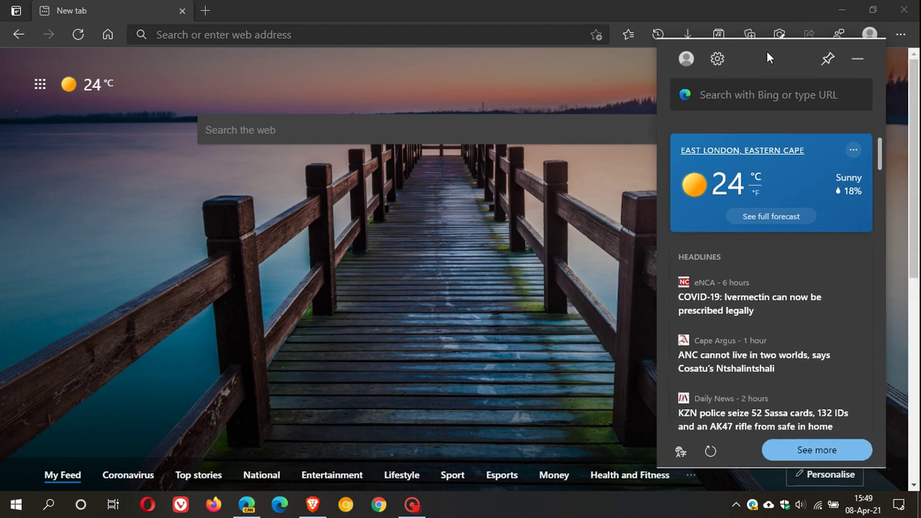
left_click(841, 13)
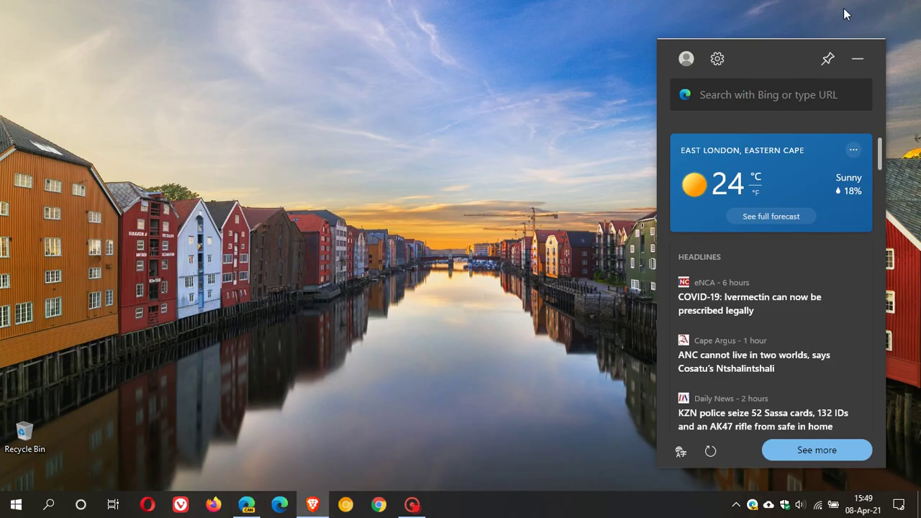
left_click(717, 60)
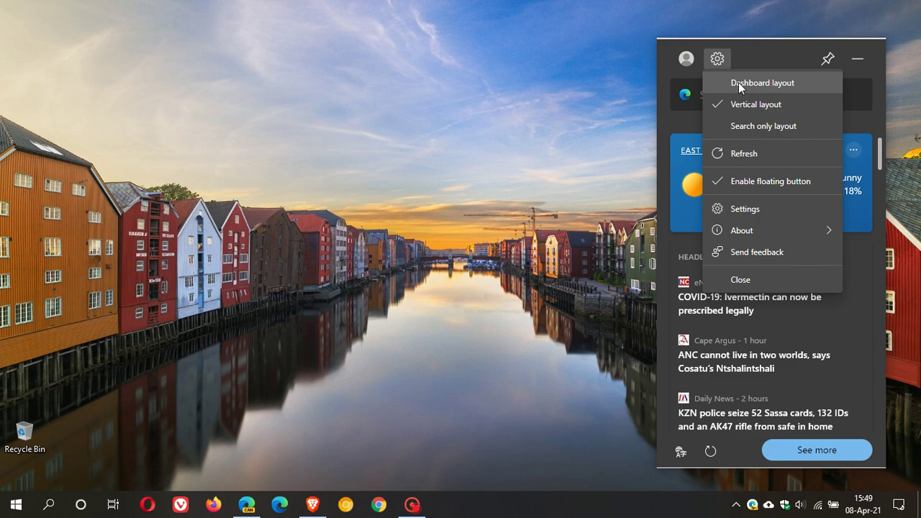
- Switch the widget through Dashboard and Search only layouts to Vertical, then move it toward the centre
left_click(738, 82)
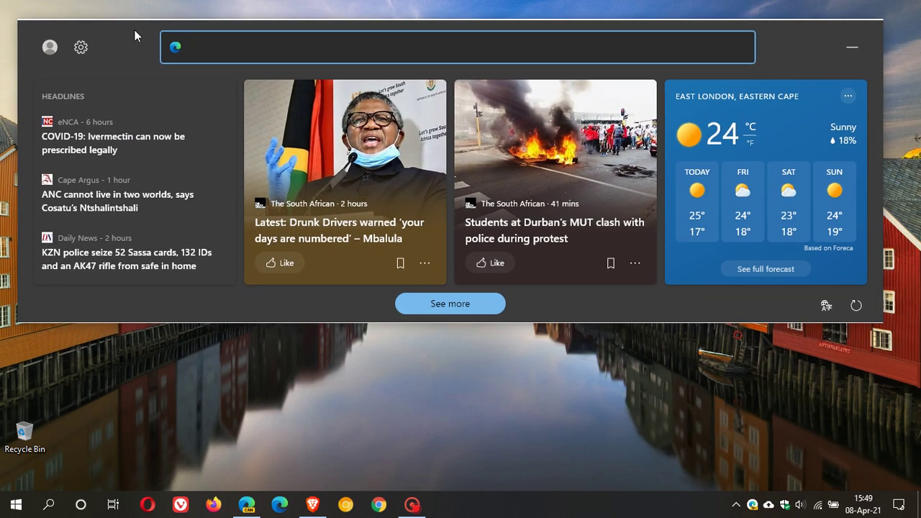
left_click(80, 47)
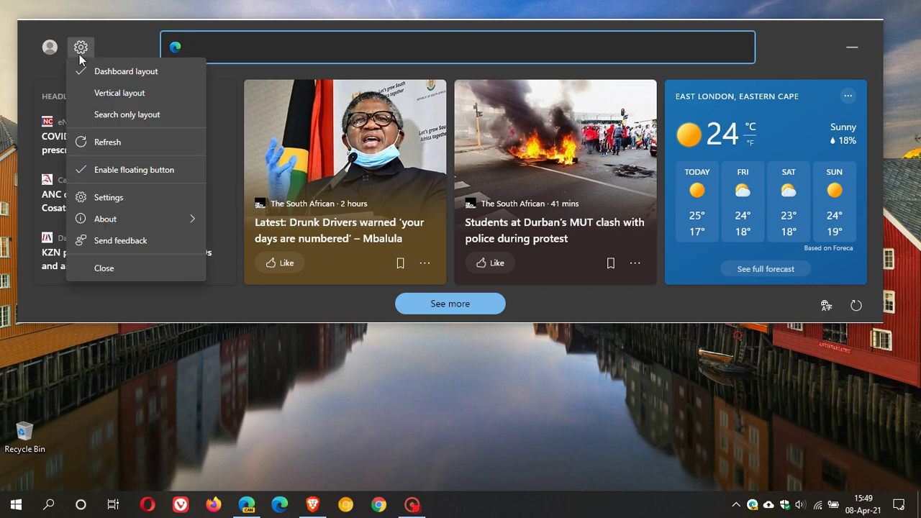
left_click(125, 114)
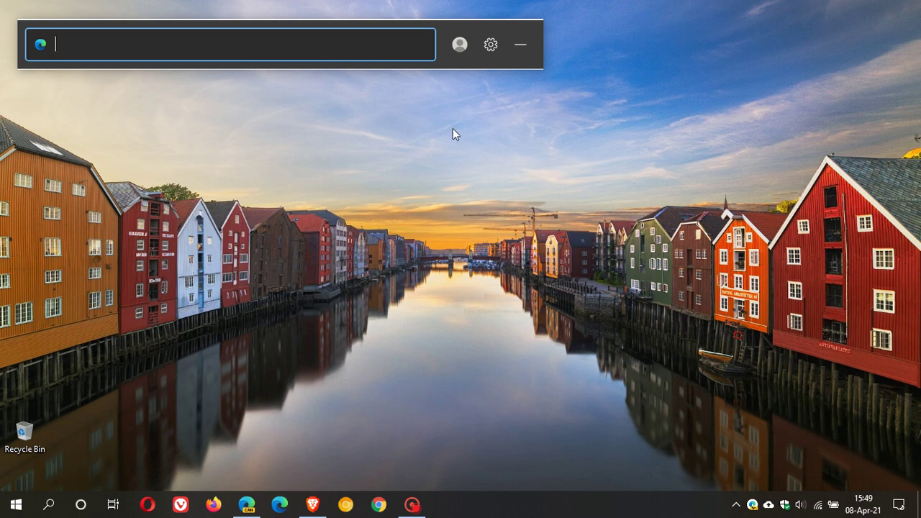
left_click(490, 47)
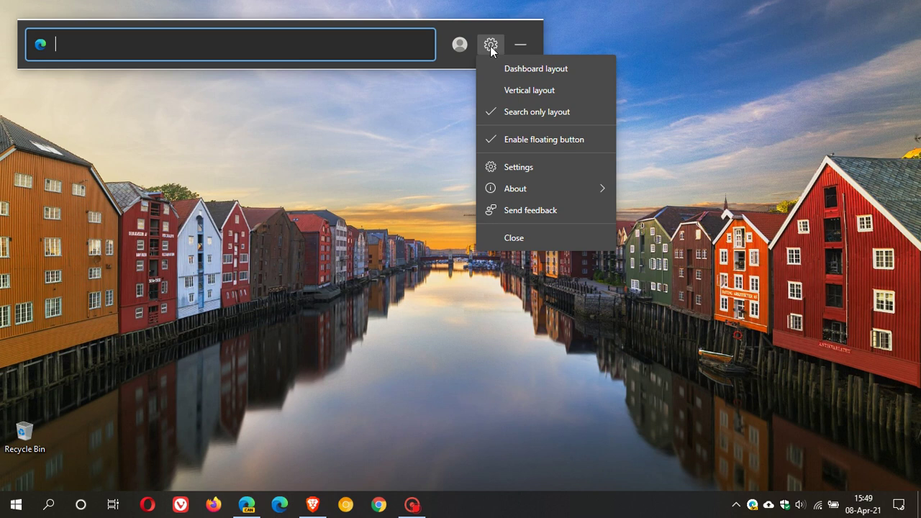
left_click(516, 88)
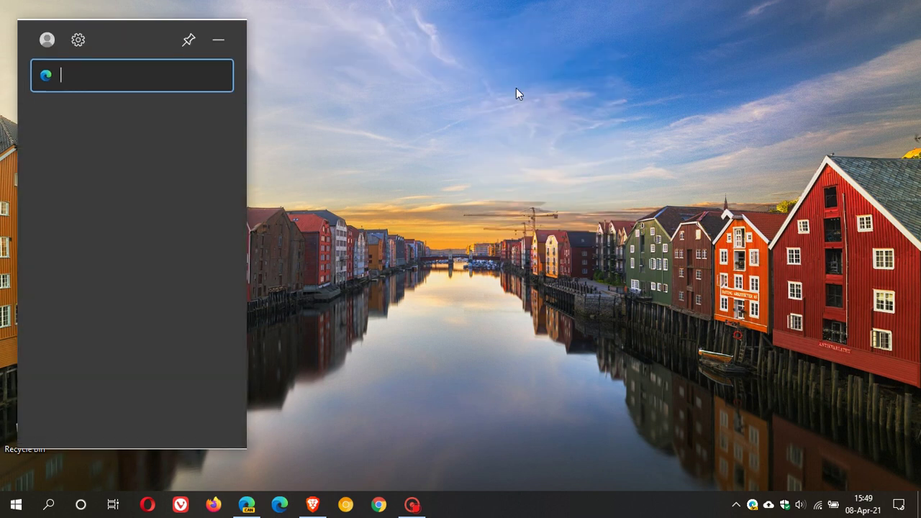
left_click_drag(149, 44, 791, 47)
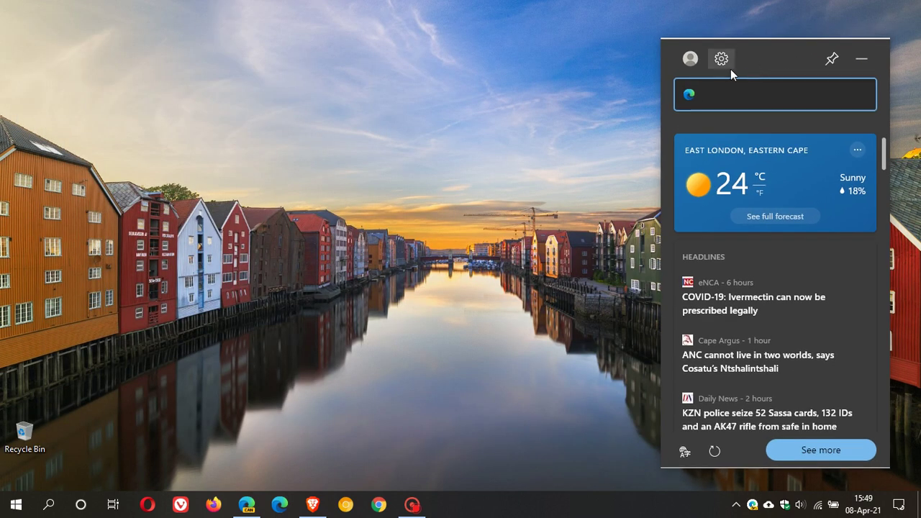
- Refresh the widget's weather and headlines, then enable its floating button
left_click(719, 60)
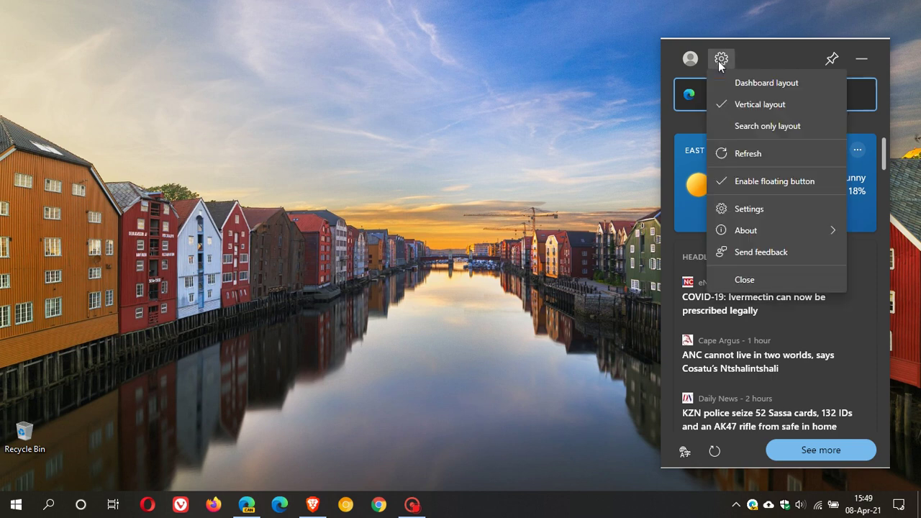
left_click(744, 157)
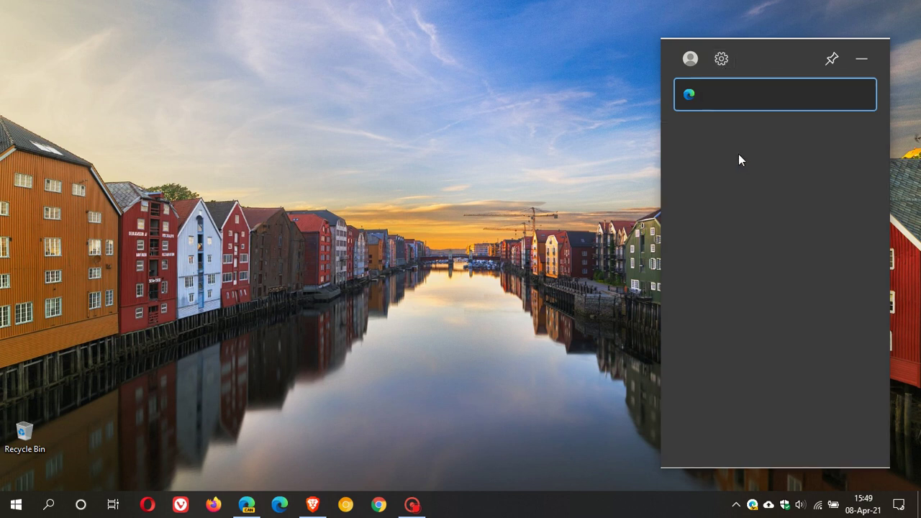
left_click(721, 60)
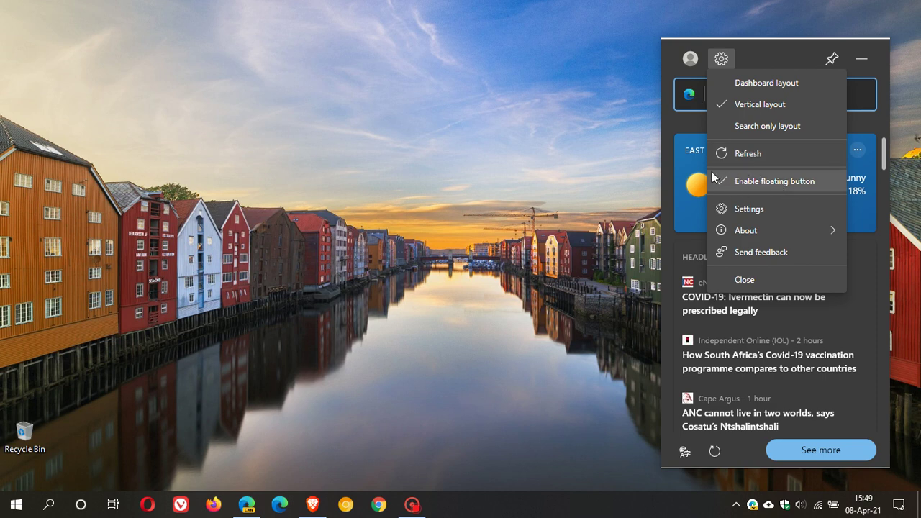
left_click(861, 64)
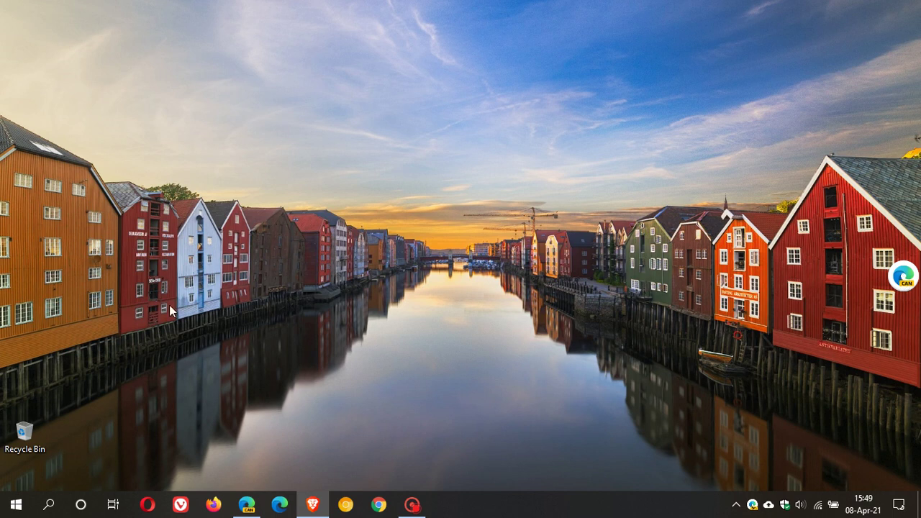
- Open File Explorer at This PC, bring up the widget from its floating button, then close Explorer
left_click(18, 508)
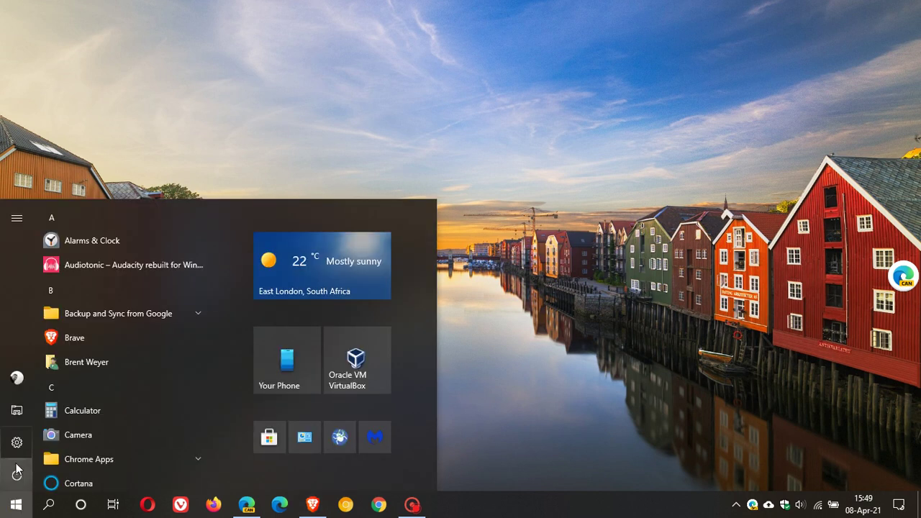
left_click(17, 409)
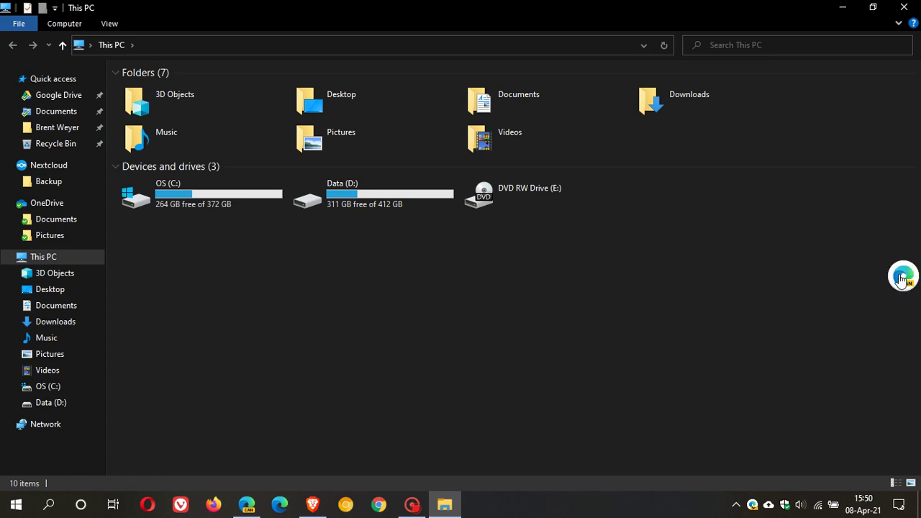
left_click(902, 279)
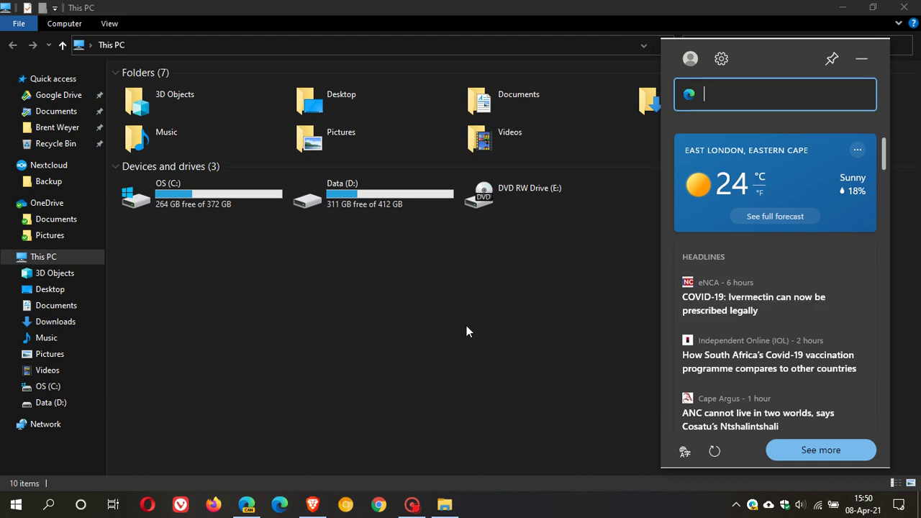
left_click(904, 10)
- Toggle 'Show Web widget when you start your computer' off and back on
left_click(721, 58)
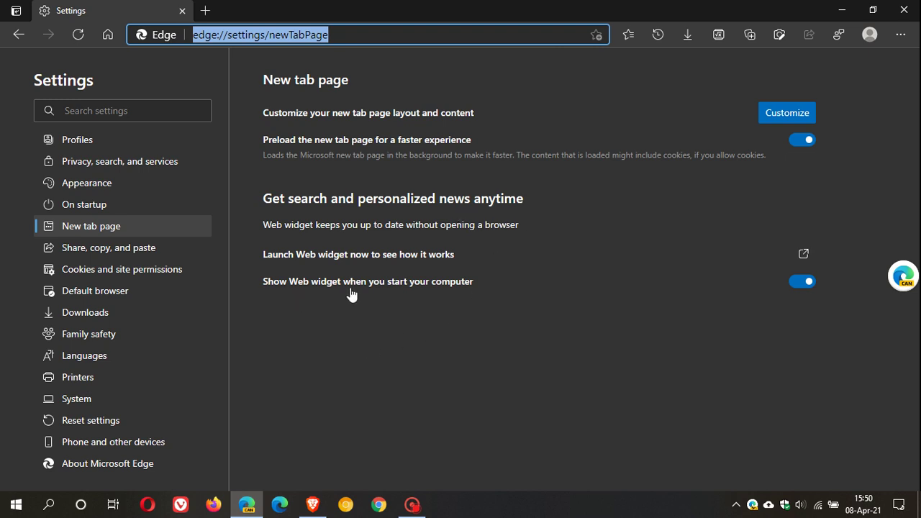
left_click(799, 282)
left_click(812, 285)
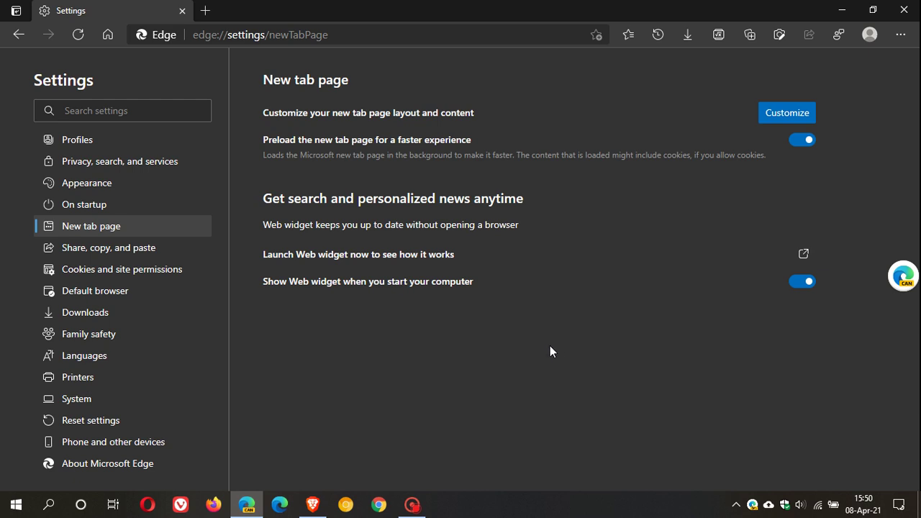
- Search Bing for 'abc' from the widget's search box, then return the browser to the New tab page
left_click(108, 34)
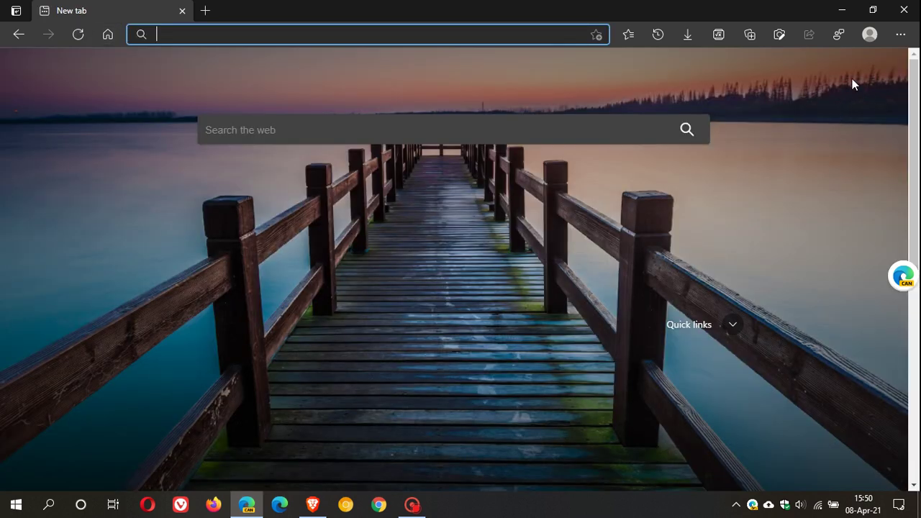
left_click(842, 10)
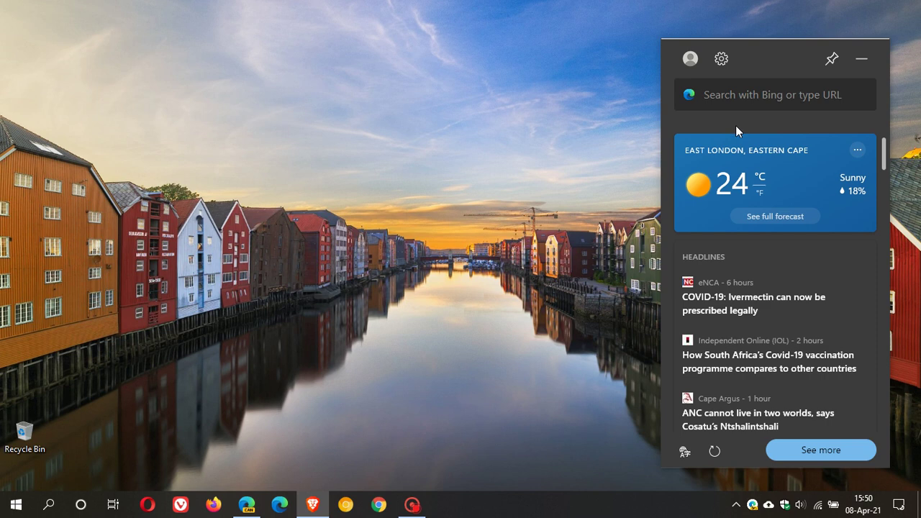
left_click(729, 94)
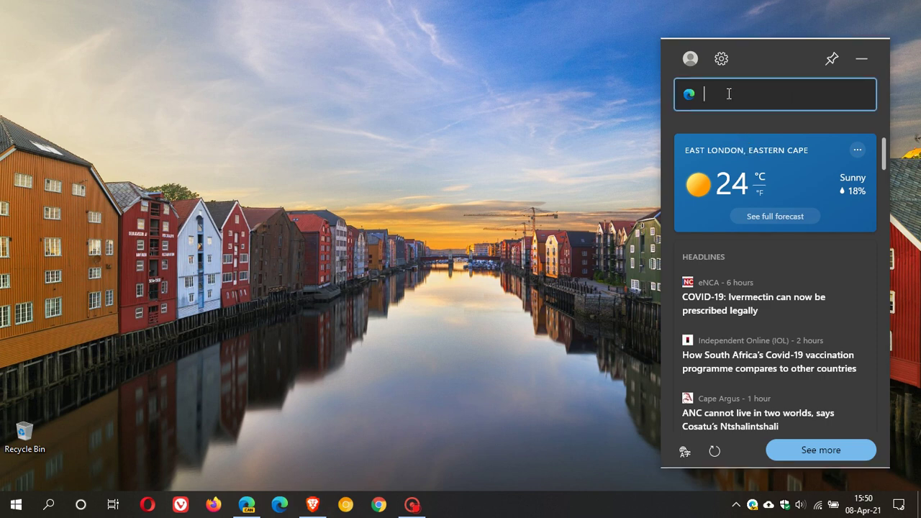
type("abc")
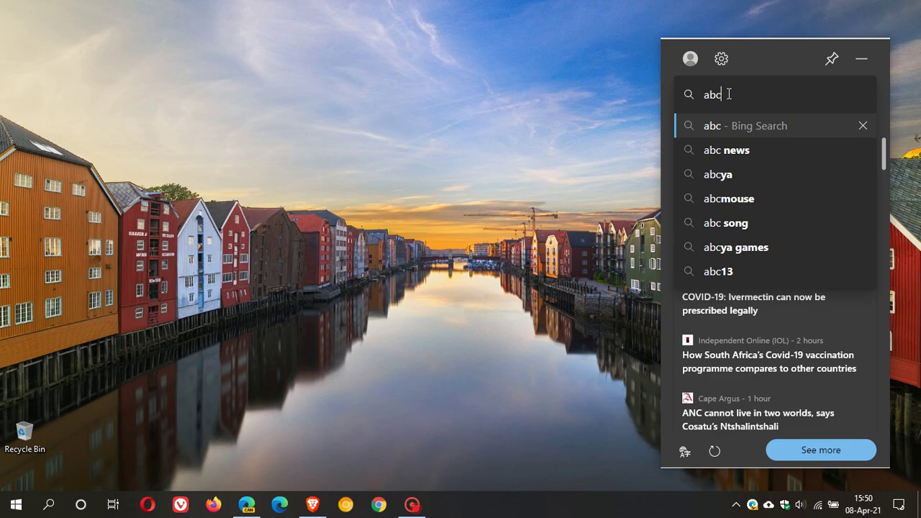
key("Return")
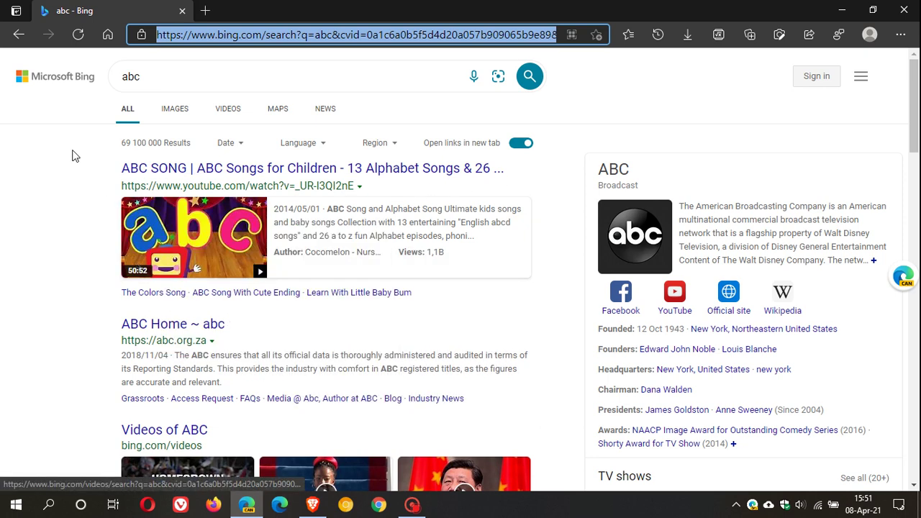
left_click(107, 34)
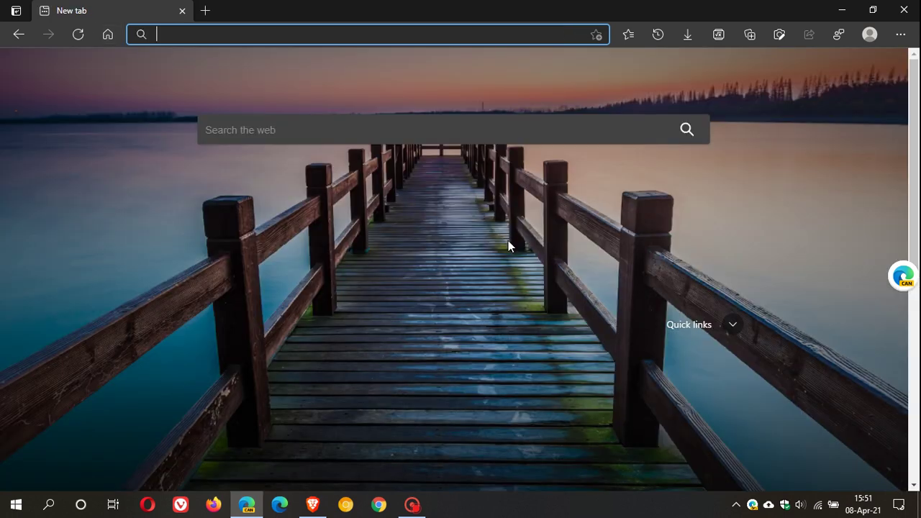
- Minimize Edge, collapse the widget panel, and quit the Web widget from its tray icon
left_click(843, 11)
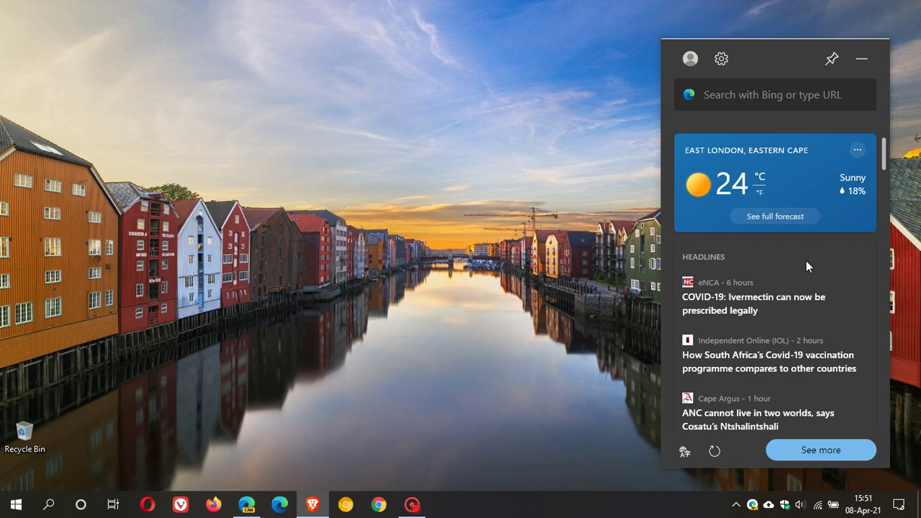
left_click(863, 59)
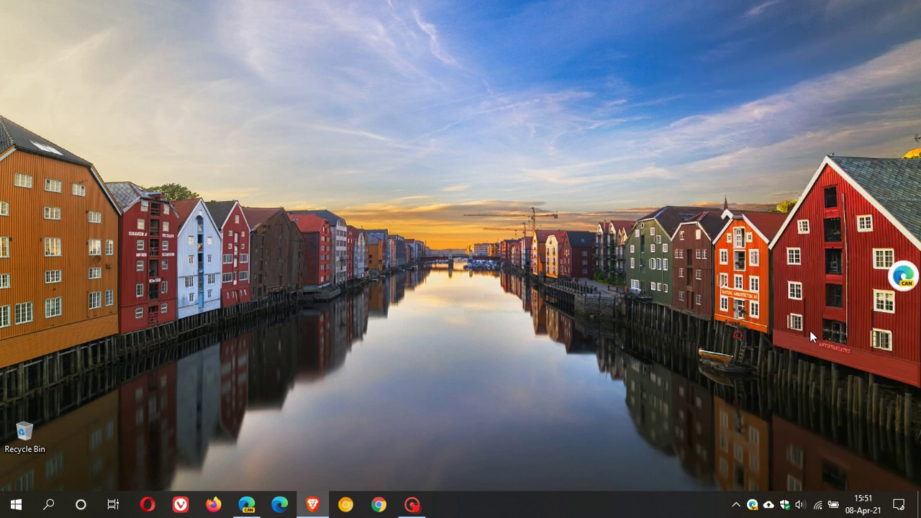
right_click(752, 505)
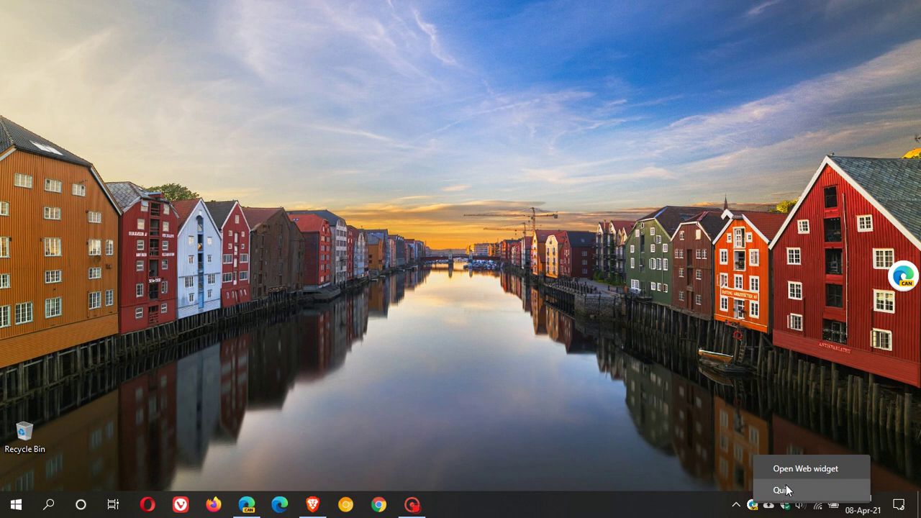
left_click(785, 492)
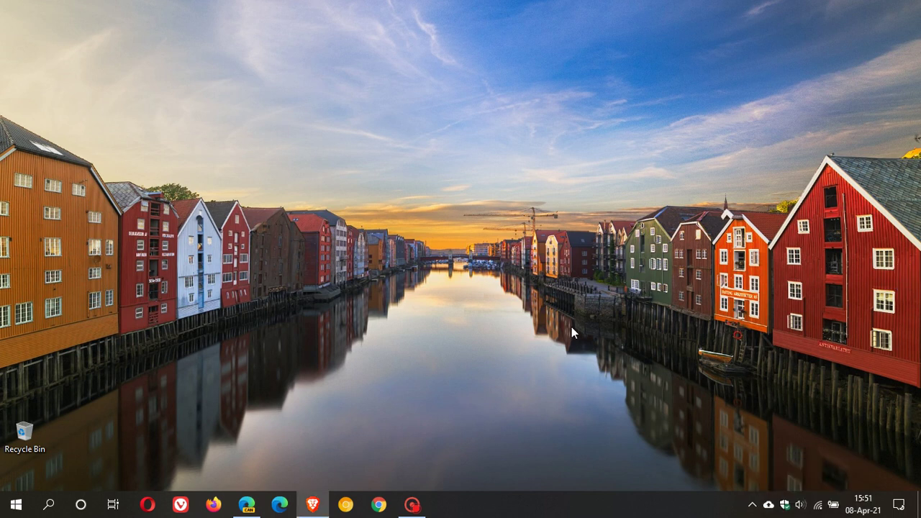
- Launch the Web widget from Edge Canary's More tools menu, then minimize the browser
left_click(247, 505)
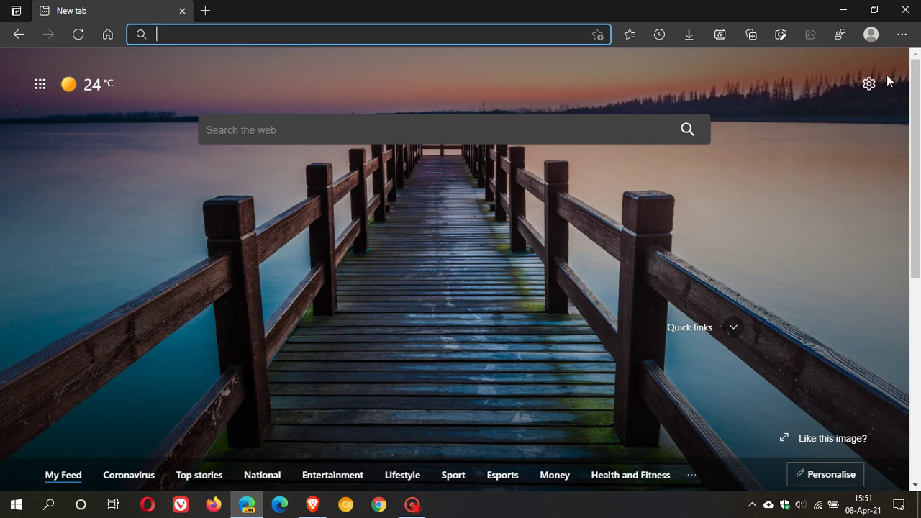
left_click(899, 40)
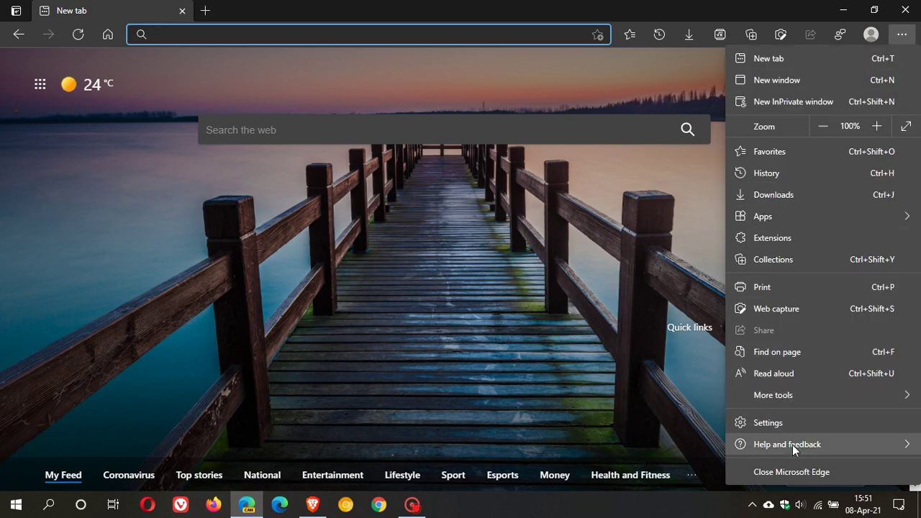
mouse_move(780, 400)
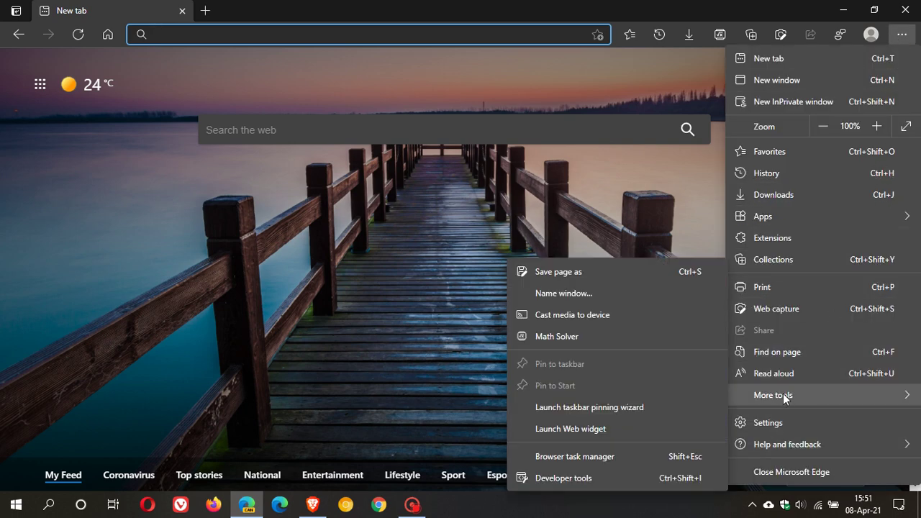
left_click(582, 431)
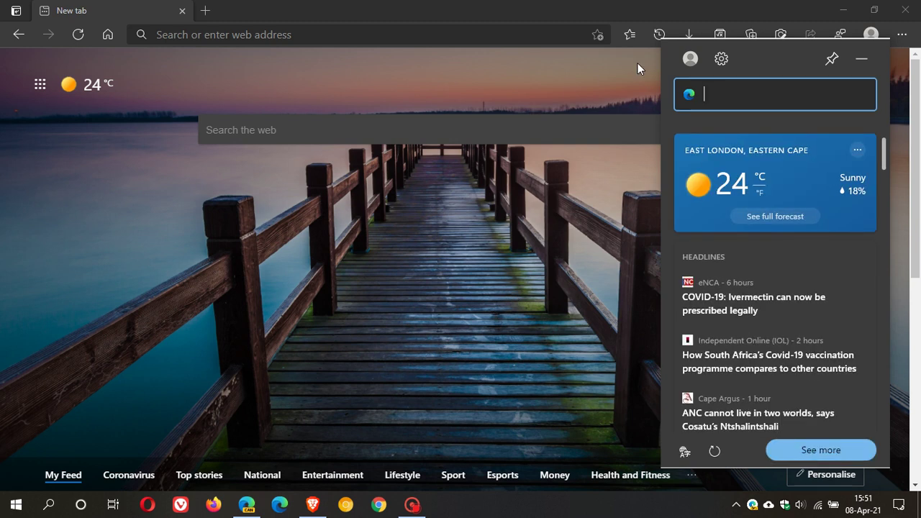
left_click(842, 13)
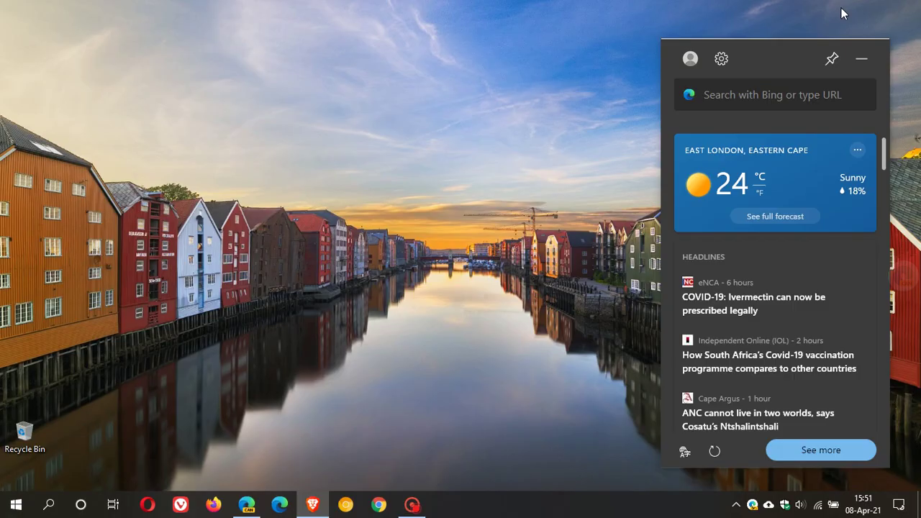